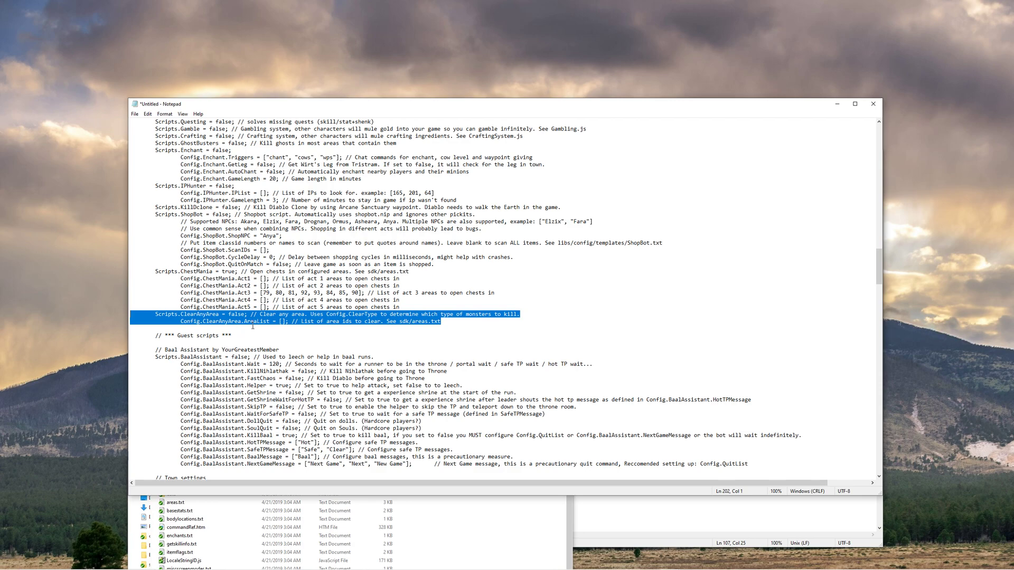
Deselect the two ClearAnyArea lines in the character config
{"action": "left_click", "coordinate": [254, 315]}
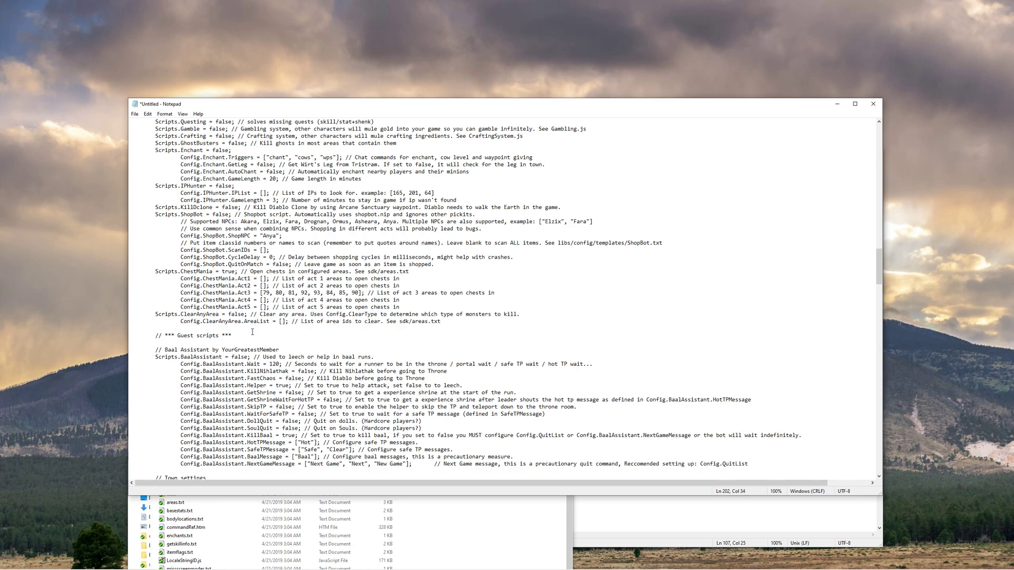
Replace 'false' with 'true' on Scripts.ClearAnyArea and bring the sdk folder forward
{"action": "key", "text": "BackSpace"}
{"action": "key", "text": "BackSpace"}
{"action": "key", "text": "BackSpace"}
{"action": "key", "text": "BackSpace"}
{"action": "key", "text": "BackSpace"}
{"action": "type", "text": "true"}
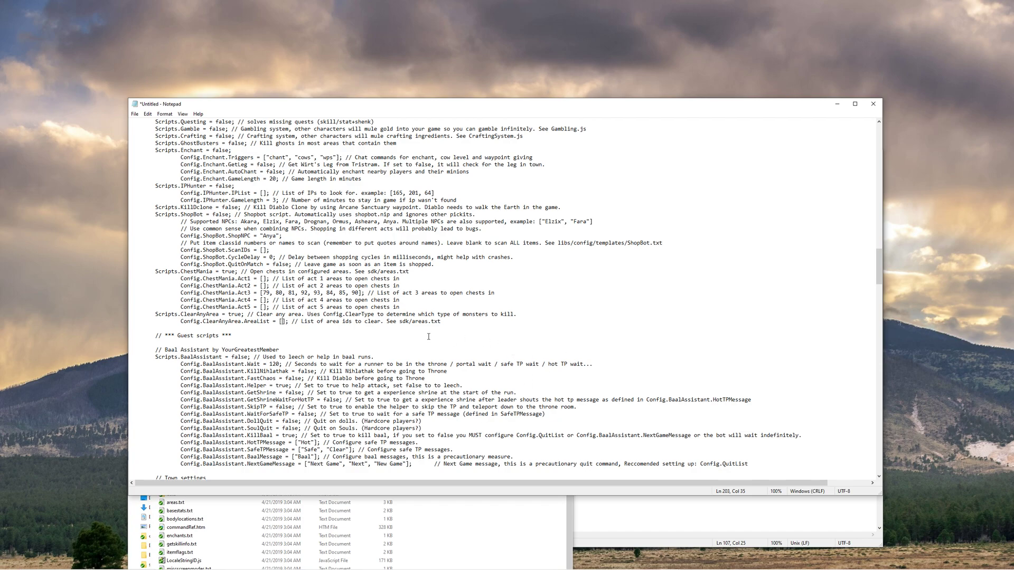
{"action": "left_click", "coordinate": [458, 533]}
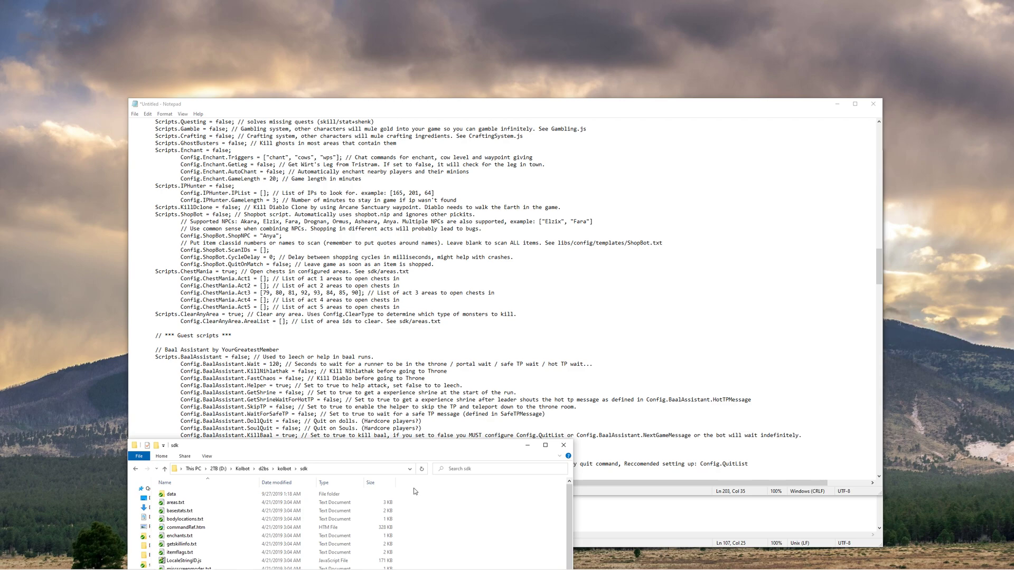
Move the sdk folder window up to spot areas.txt, then close it
{"action": "left_click_drag", "start_coordinate": [395, 454], "coordinate": [444, 279]}
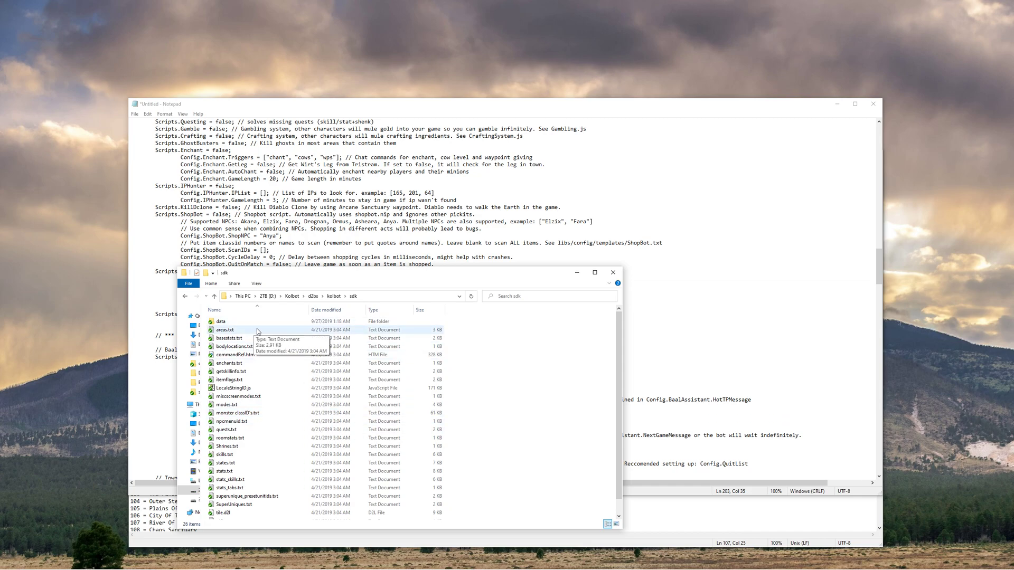
{"action": "left_click", "coordinate": [612, 272]}
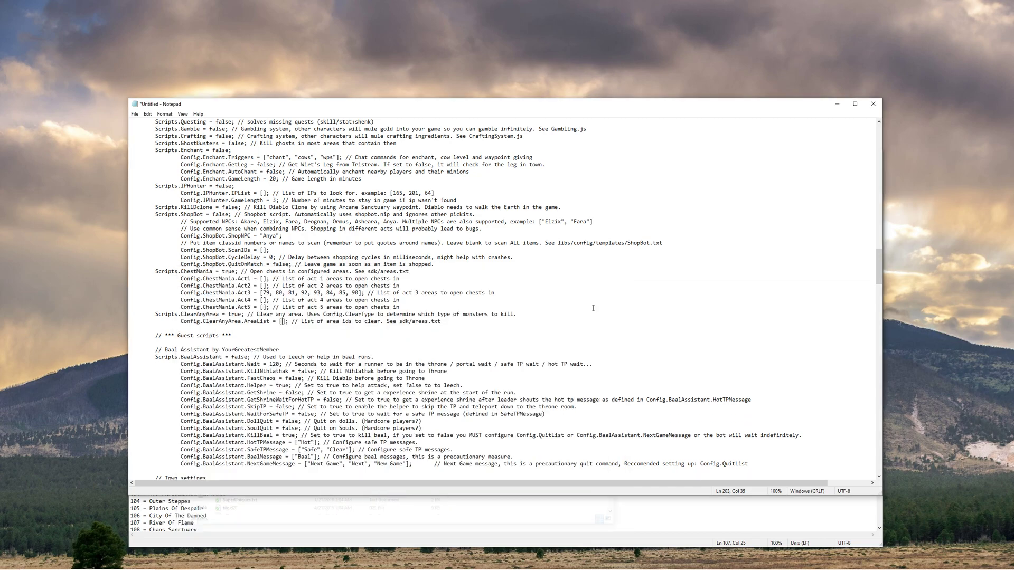
Review the areas.txt area ID list, then return to the untitled character config
{"action": "left_click", "coordinate": [298, 523]}
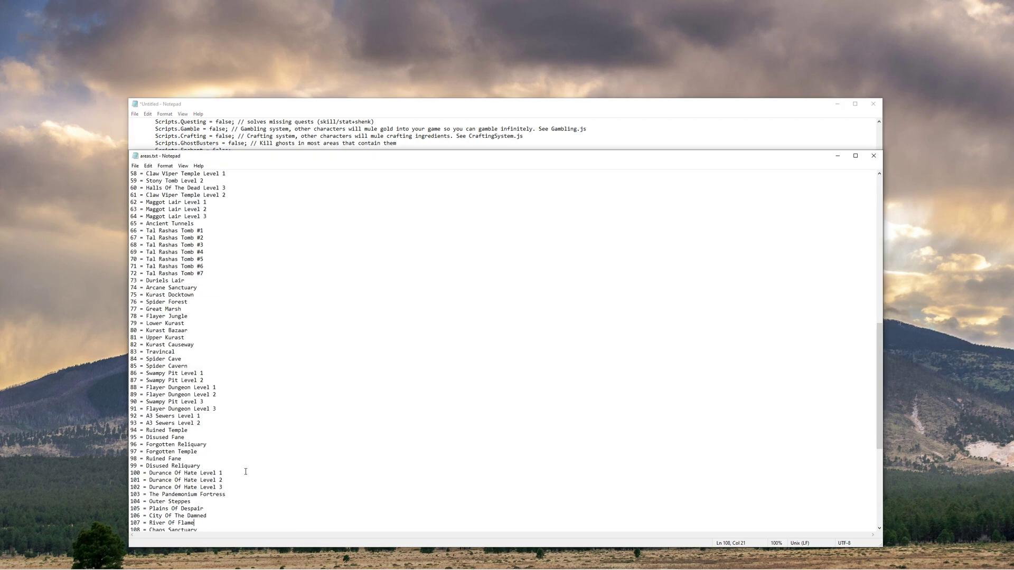
{"action": "scroll", "coordinate": [245, 472], "scroll_direction": "up", "scroll_amount": 15}
{"action": "scroll", "coordinate": [252, 436], "scroll_direction": "down", "scroll_amount": 20}
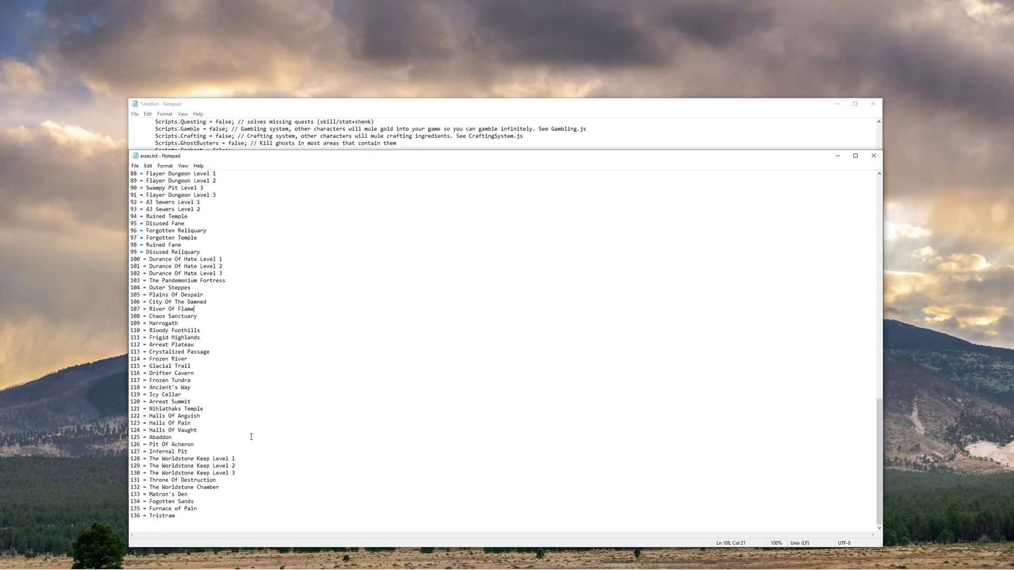
{"action": "scroll", "coordinate": [252, 437], "scroll_direction": "up", "scroll_amount": 19}
{"action": "scroll", "coordinate": [237, 436], "scroll_direction": "up", "scroll_amount": 10}
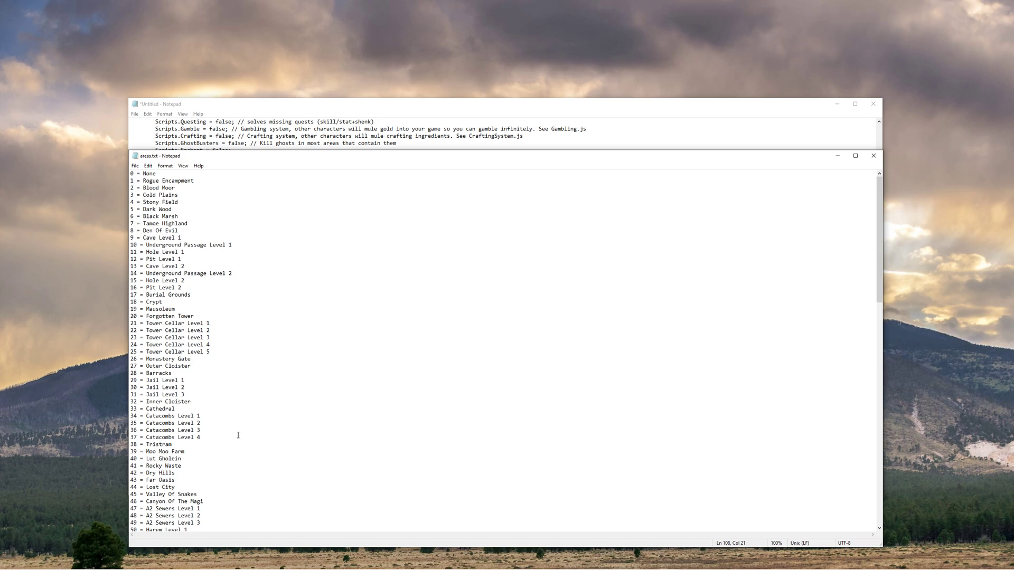
{"action": "scroll", "coordinate": [238, 435], "scroll_direction": "down", "scroll_amount": 2}
{"action": "scroll", "coordinate": [238, 435], "scroll_direction": "down", "scroll_amount": 2}
{"action": "scroll", "coordinate": [232, 441], "scroll_direction": "down", "scroll_amount": 2}
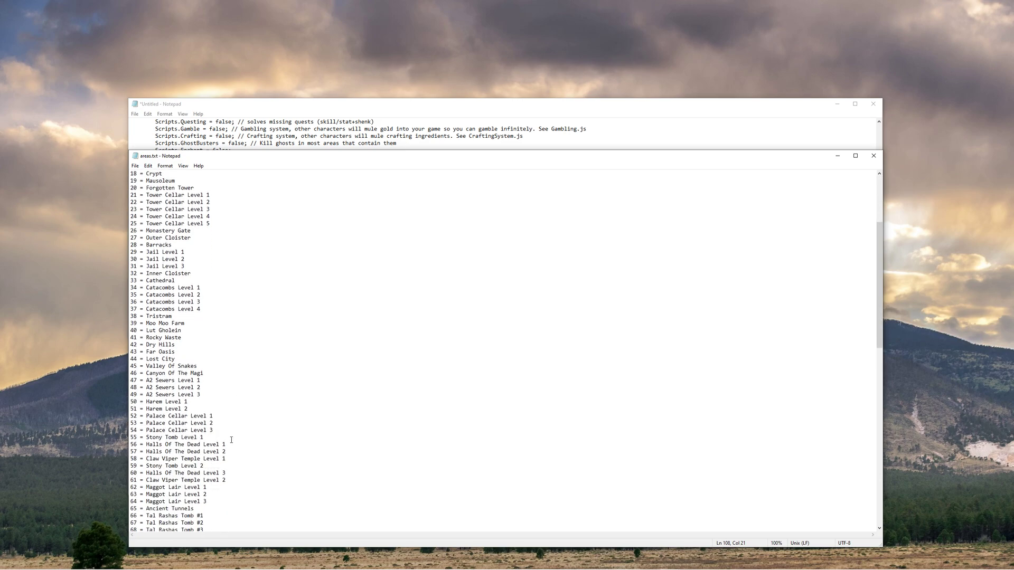
{"action": "scroll", "coordinate": [232, 441], "scroll_direction": "up", "scroll_amount": 3}
{"action": "scroll", "coordinate": [224, 441], "scroll_direction": "up", "scroll_amount": 3}
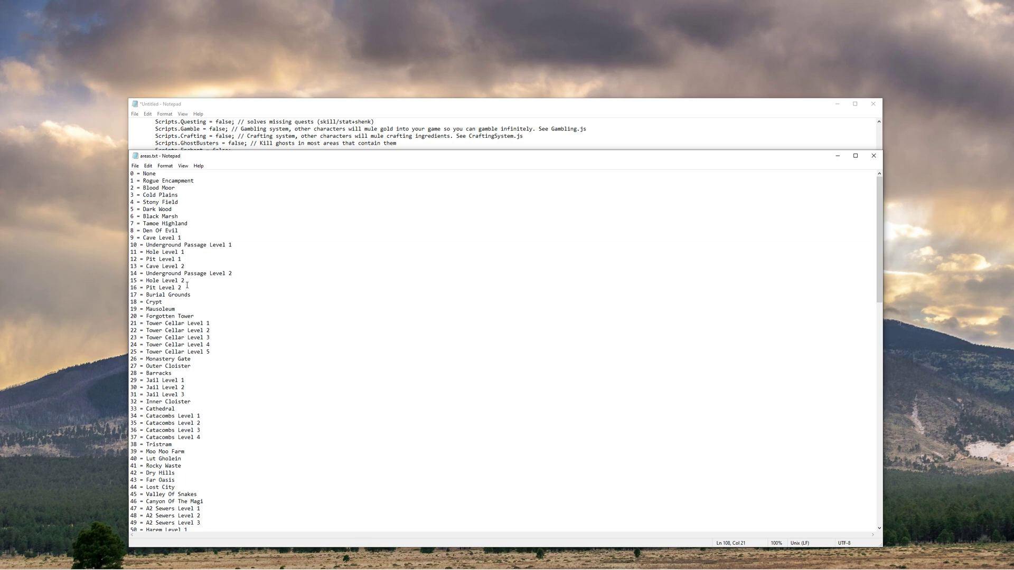
{"action": "scroll", "coordinate": [187, 286], "scroll_direction": "down", "scroll_amount": 1}
{"action": "scroll", "coordinate": [189, 357], "scroll_direction": "down", "scroll_amount": 6}
{"action": "scroll", "coordinate": [191, 450], "scroll_direction": "down", "scroll_amount": 1}
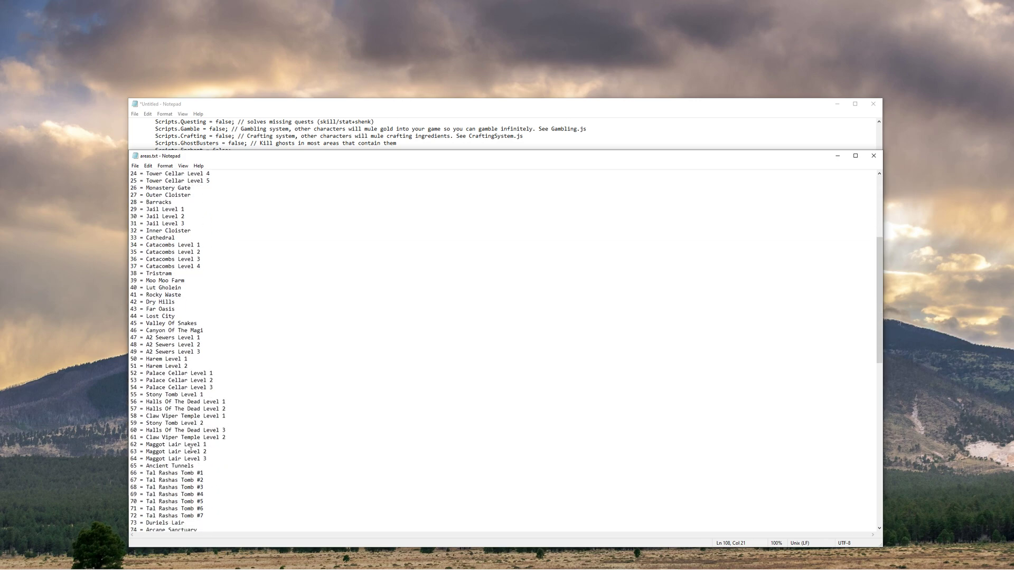
{"action": "left_click", "coordinate": [357, 111]}
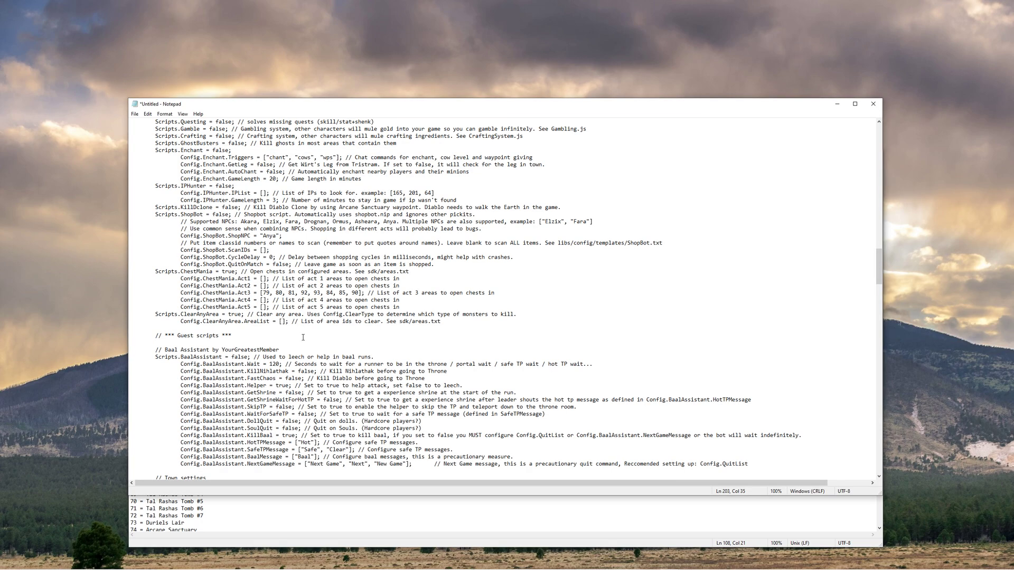
{"action": "type", "text": "12,16,65"}
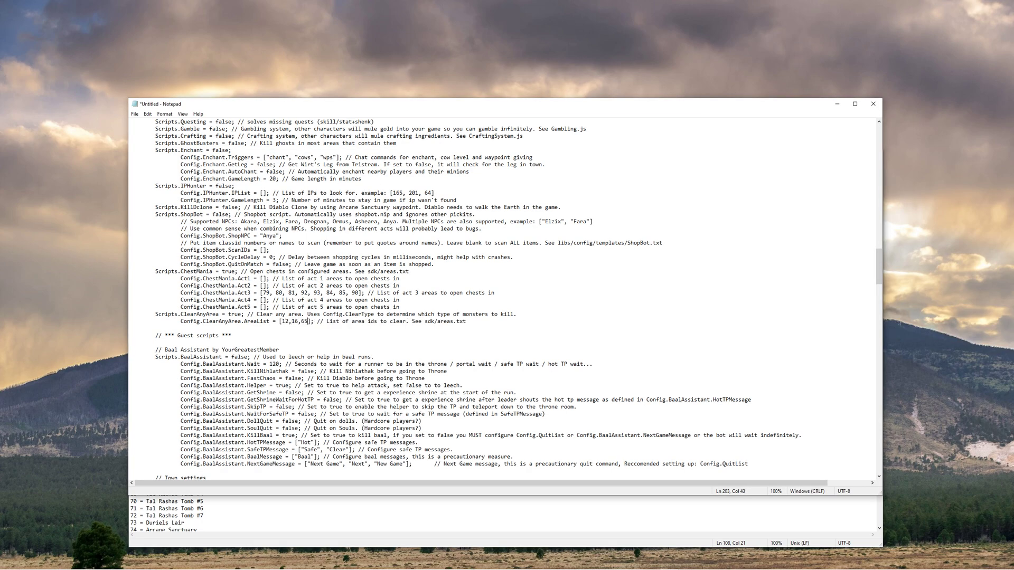